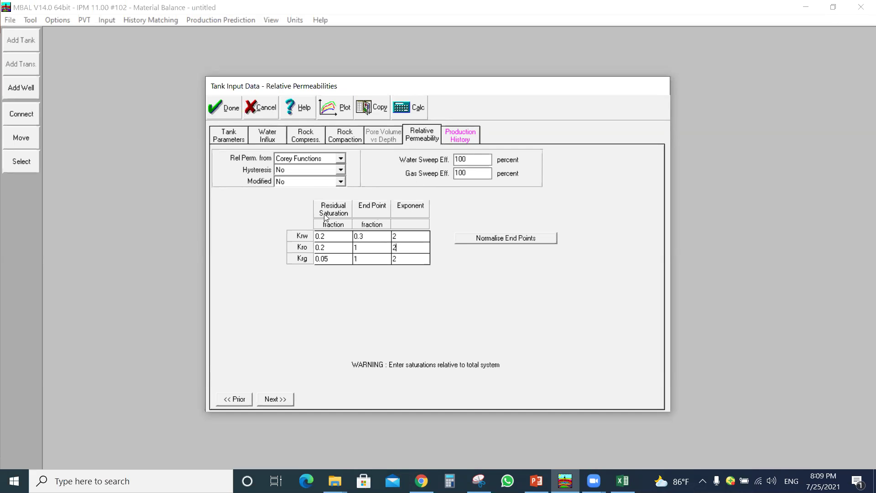
Set the Krw end point to 0.7 in the tank's relative permeability data and accept the tank input.
{"action": "left_click_drag", "start_coordinate": [367, 237], "coordinate": [361, 239]}
{"action": "type", "text": "7"}
{"action": "left_click", "coordinate": [235, 109]}
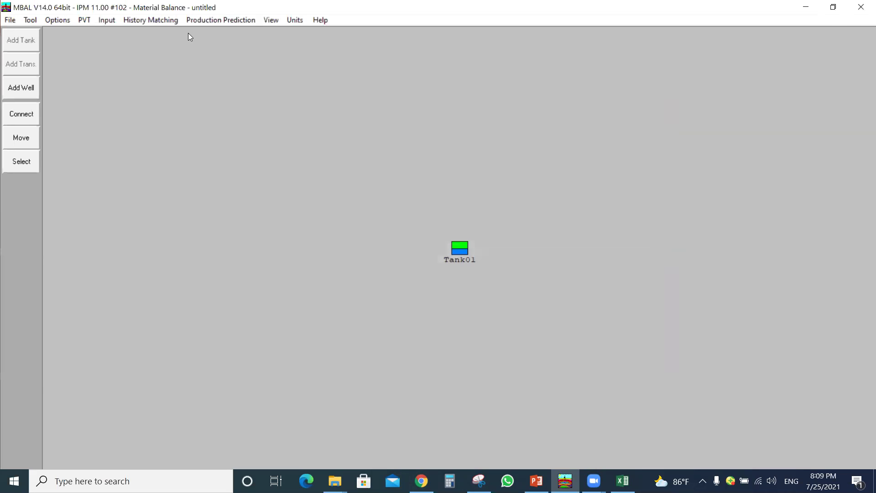
Check the average oil rate in the prediction's production constraints and close them.
{"action": "left_click", "coordinate": [191, 22]}
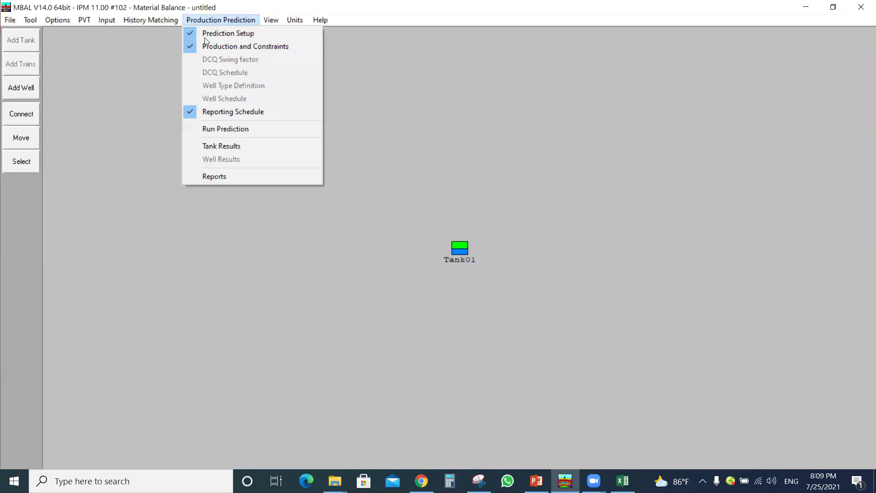
{"action": "left_click", "coordinate": [243, 48]}
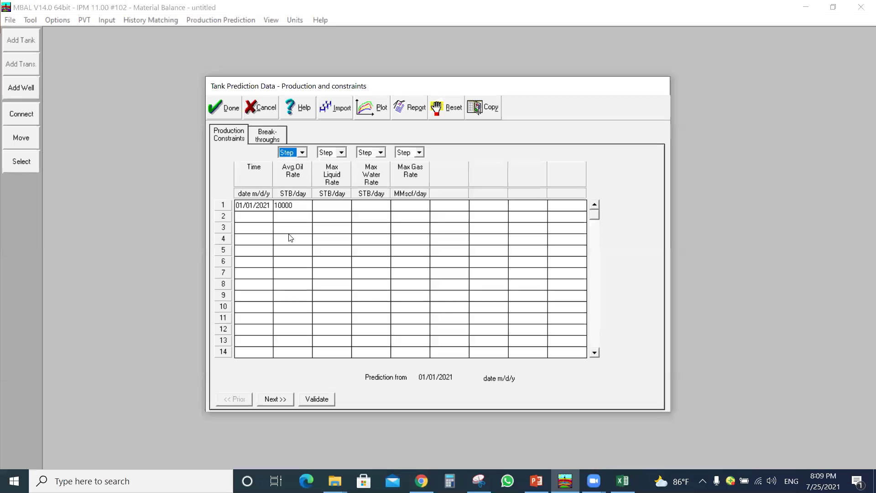
{"action": "left_click", "coordinate": [297, 210]}
{"action": "left_click_drag", "start_coordinate": [298, 209], "coordinate": [284, 203]}
{"action": "left_click", "coordinate": [222, 117]}
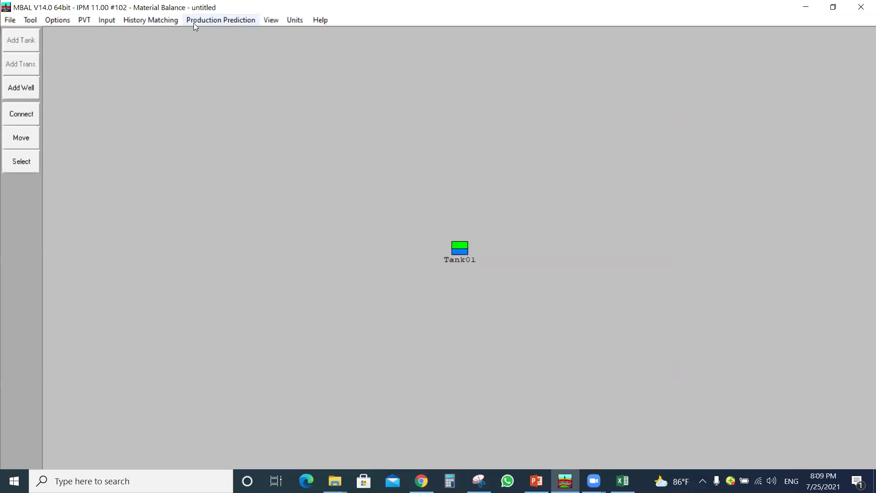
Run the production prediction, recalculate it, and inspect tank pressure and oil recovery factor at the last time steps.
{"action": "left_click", "coordinate": [198, 21]}
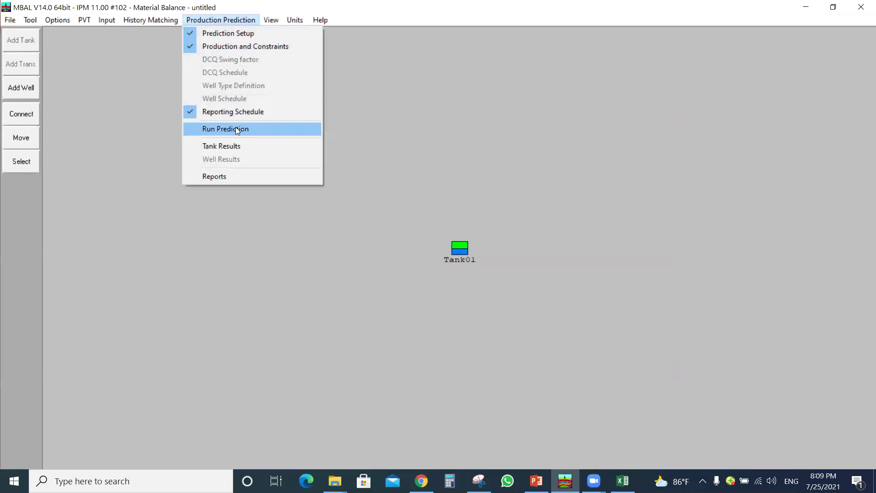
{"action": "key", "text": "Return"}
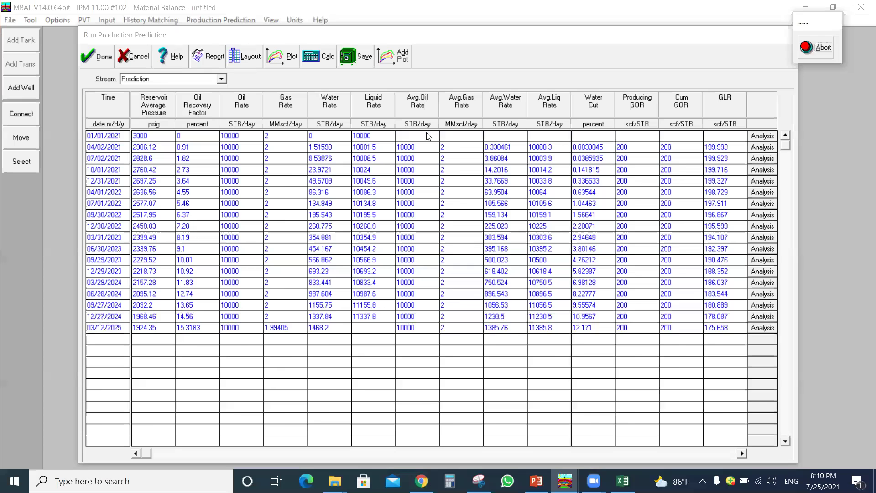
{"action": "left_click", "coordinate": [519, 285]}
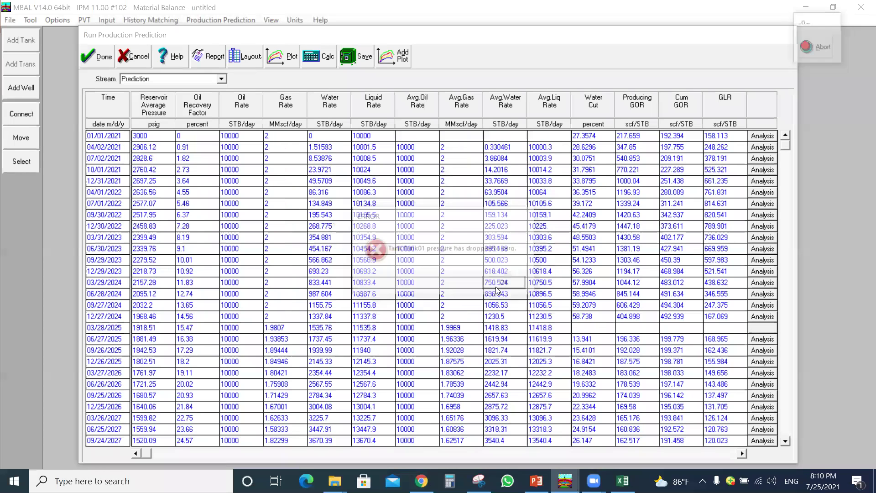
{"action": "left_click", "coordinate": [493, 287]}
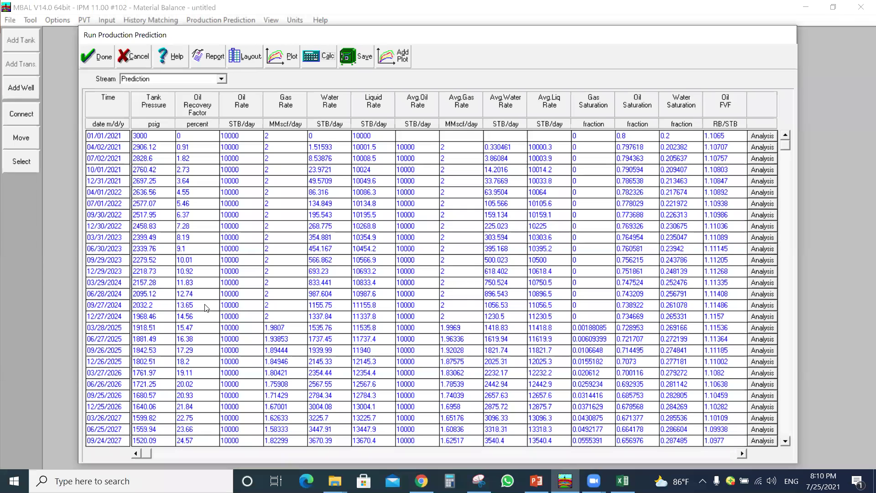
{"action": "left_click", "coordinate": [320, 65]}
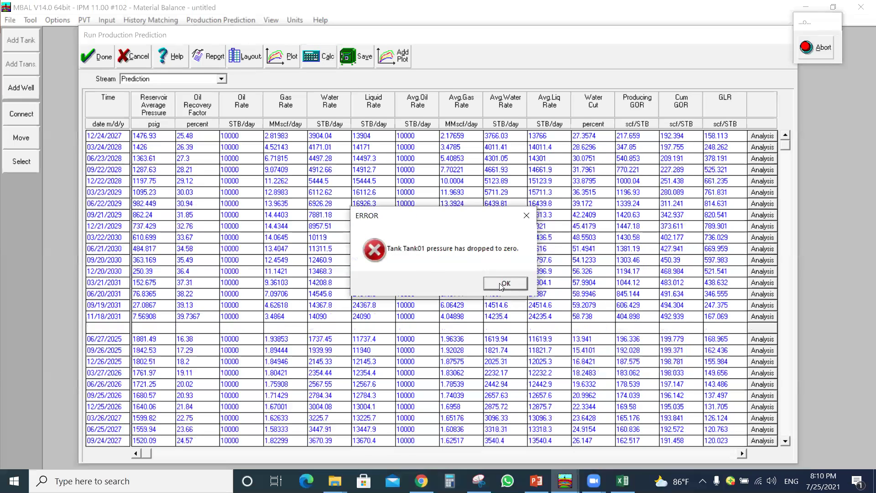
{"action": "left_click", "coordinate": [501, 284]}
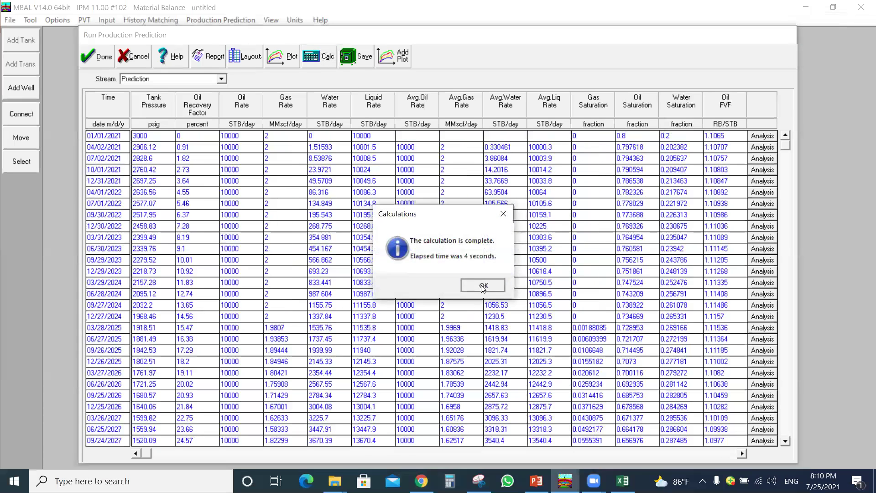
{"action": "left_click", "coordinate": [483, 286]}
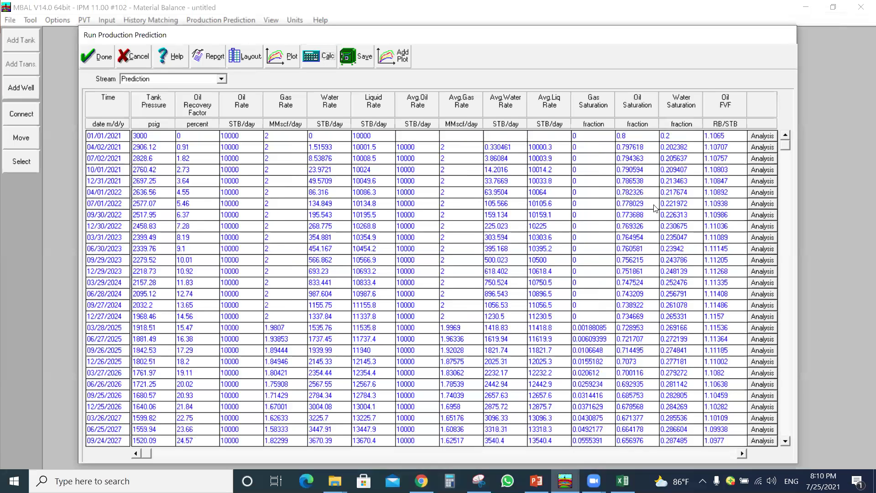
{"action": "left_click_drag", "start_coordinate": [784, 151], "coordinate": [792, 411]}
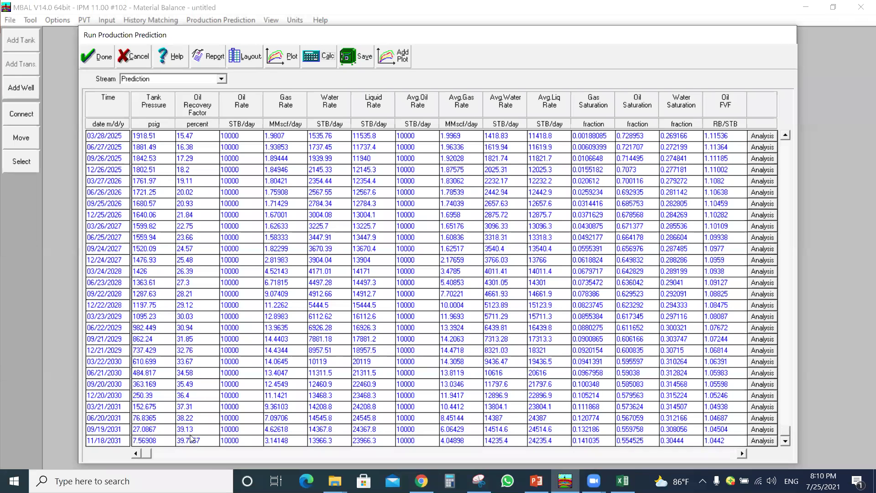
Set the tank's user-specified rock compressibility to 6e-6 1/psi and accept the tank data.
{"action": "left_click", "coordinate": [108, 21]}
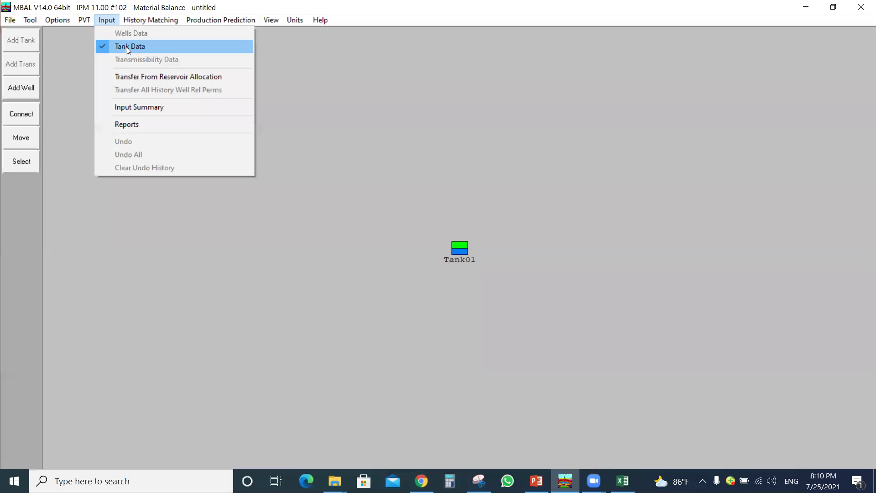
{"action": "left_click", "coordinate": [126, 47]}
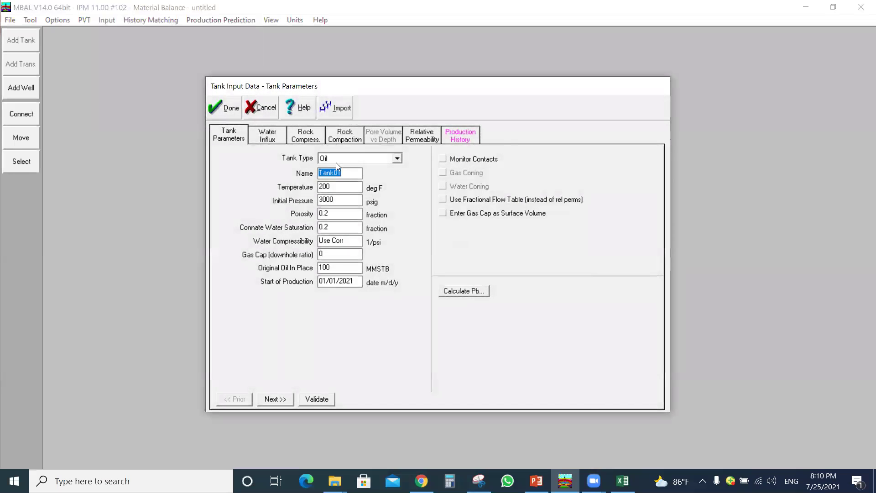
{"action": "left_click", "coordinate": [301, 137]}
{"action": "left_click", "coordinate": [310, 167]}
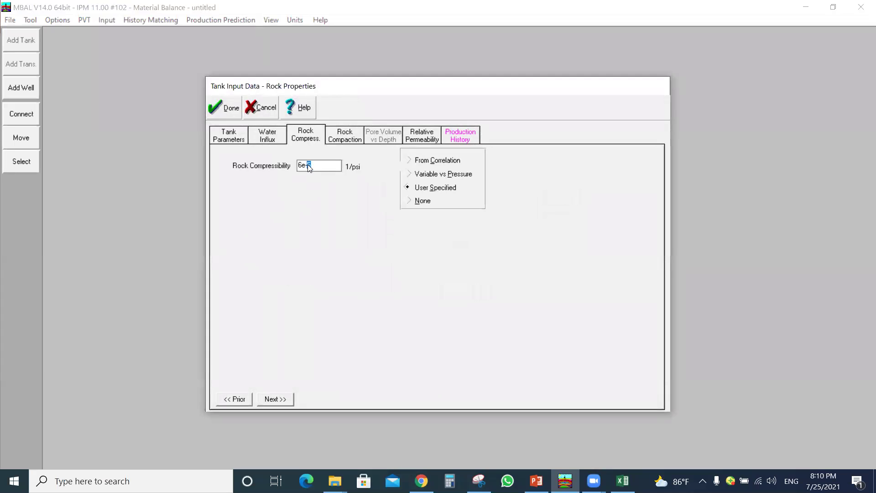
{"action": "type", "text": "6"}
{"action": "left_click", "coordinate": [228, 110]}
Run the production prediction calculation with the updated rock compressibility and dismiss its messages.
{"action": "left_click", "coordinate": [199, 19]}
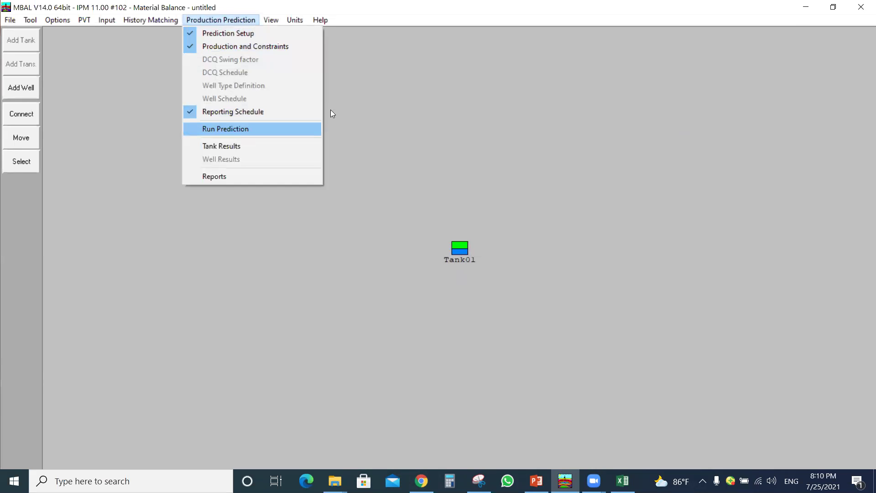
{"action": "key", "text": "Return"}
{"action": "left_click", "coordinate": [318, 58]}
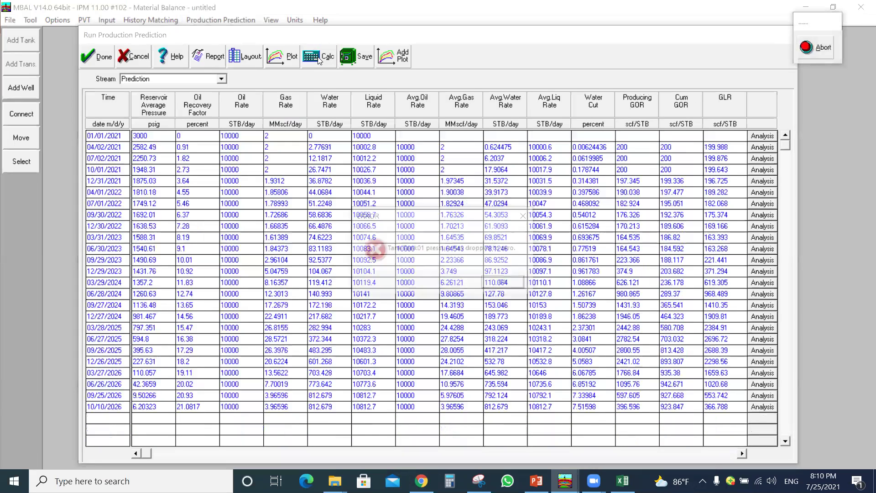
{"action": "left_click", "coordinate": [504, 285]}
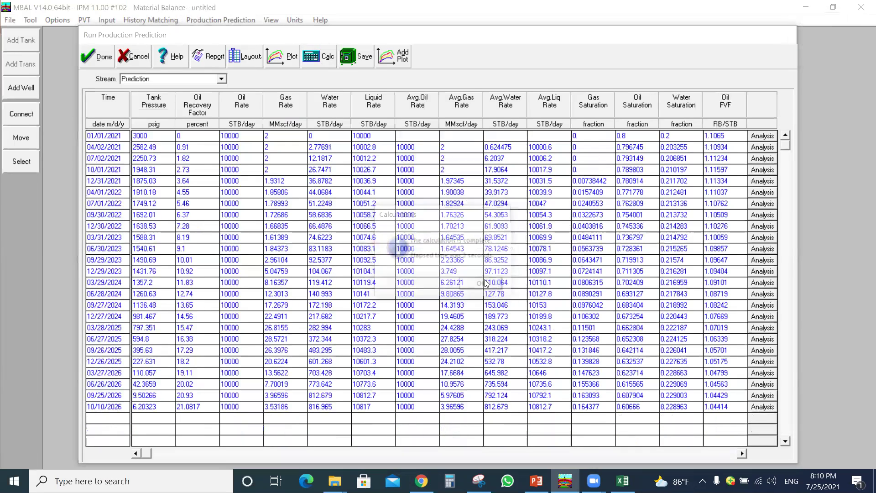
{"action": "left_click", "coordinate": [483, 285]}
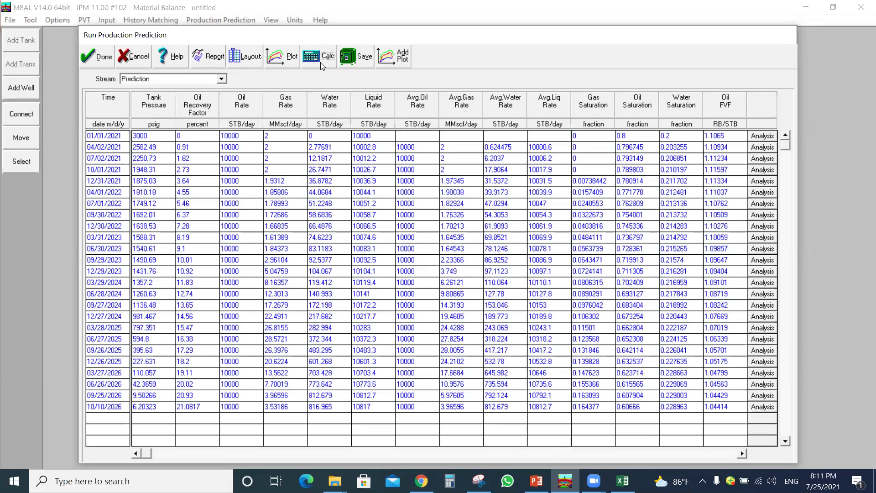
Save the prediction results as a new data stream named "Base Scenario".
{"action": "left_click", "coordinate": [352, 66]}
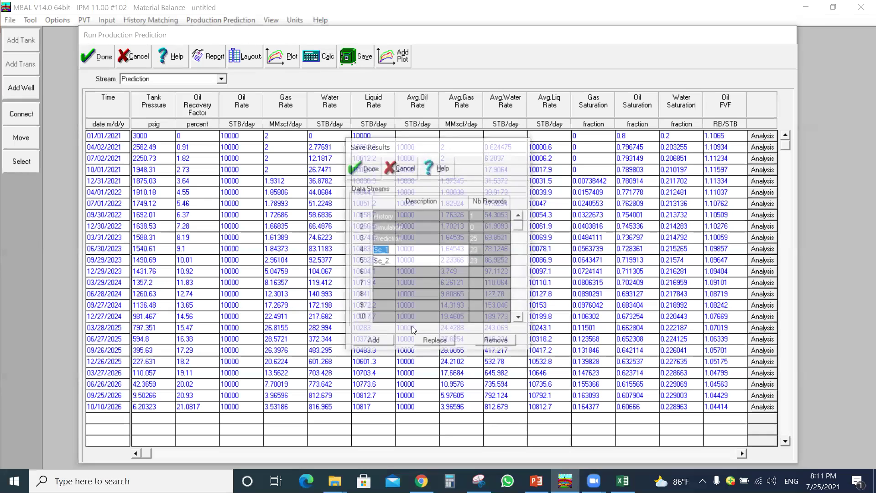
{"action": "left_click", "coordinate": [373, 342]}
{"action": "left_click_drag", "start_coordinate": [431, 275], "coordinate": [377, 283]}
{"action": "type", "text": "Ba"}
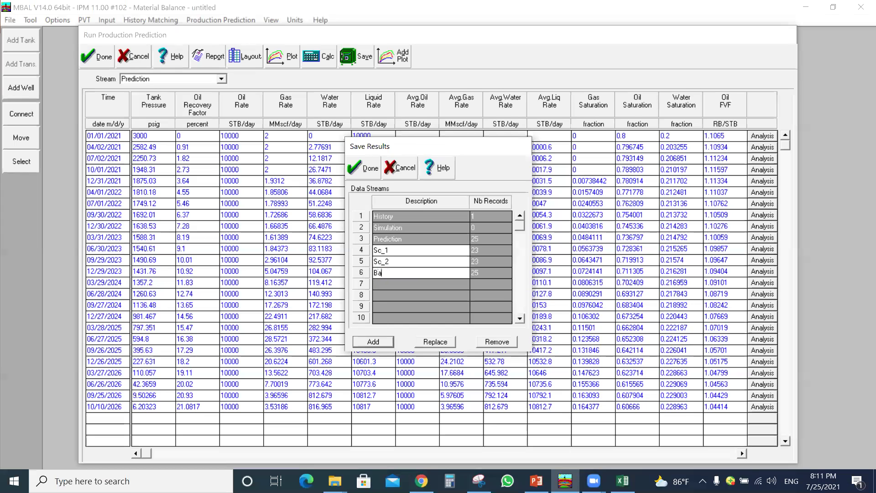
{"action": "type", "text": "se Scenario"}
{"action": "left_click", "coordinate": [364, 176]}
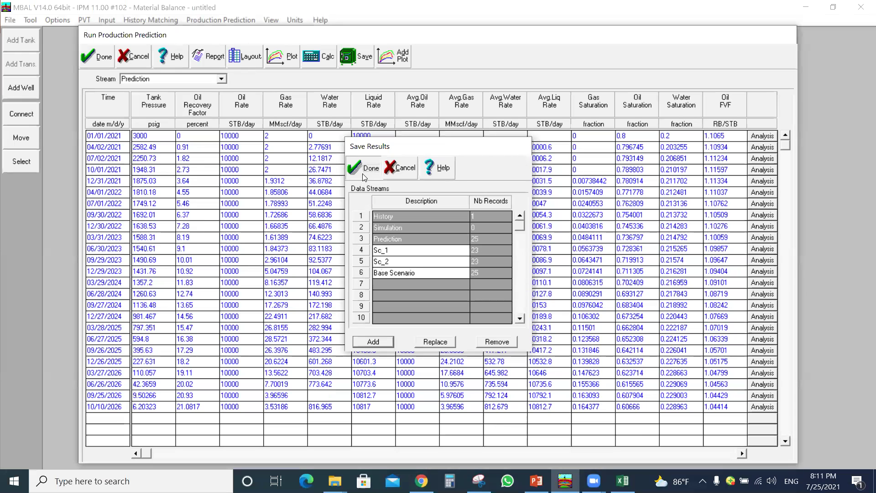
Close the prediction results and set the tank's Krw end point to 0.3 in the relative permeability data.
{"action": "left_click", "coordinate": [122, 50]}
{"action": "left_click", "coordinate": [107, 25]}
{"action": "left_click", "coordinate": [123, 48]}
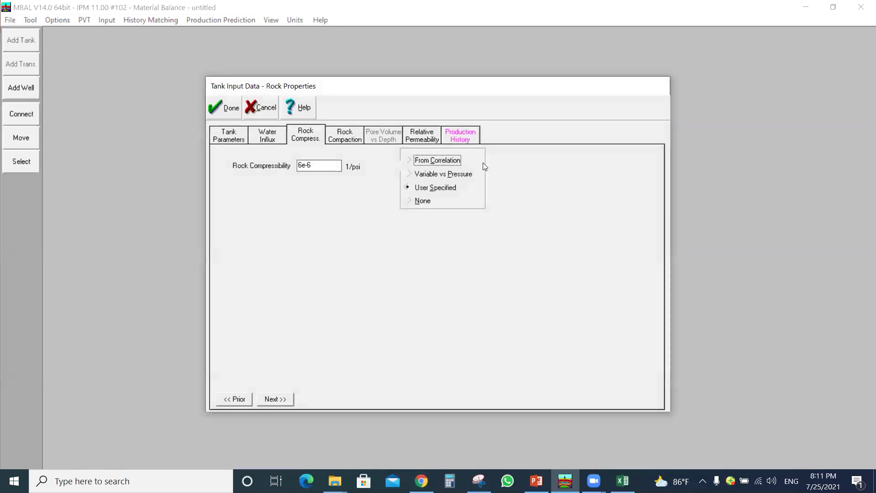
{"action": "left_click", "coordinate": [431, 140]}
{"action": "left_click", "coordinate": [373, 237]}
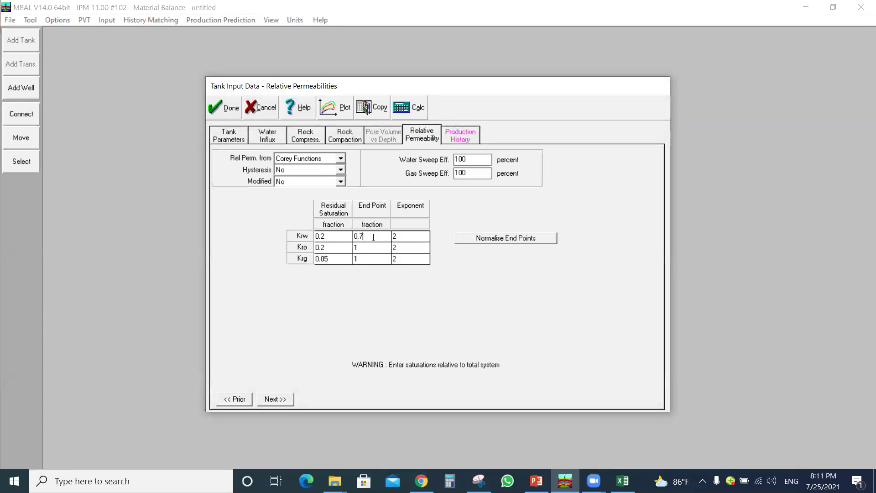
{"action": "left_click_drag", "start_coordinate": [364, 237], "coordinate": [361, 236]}
{"action": "type", "text": "3"}
{"action": "left_click", "coordinate": [223, 108]}
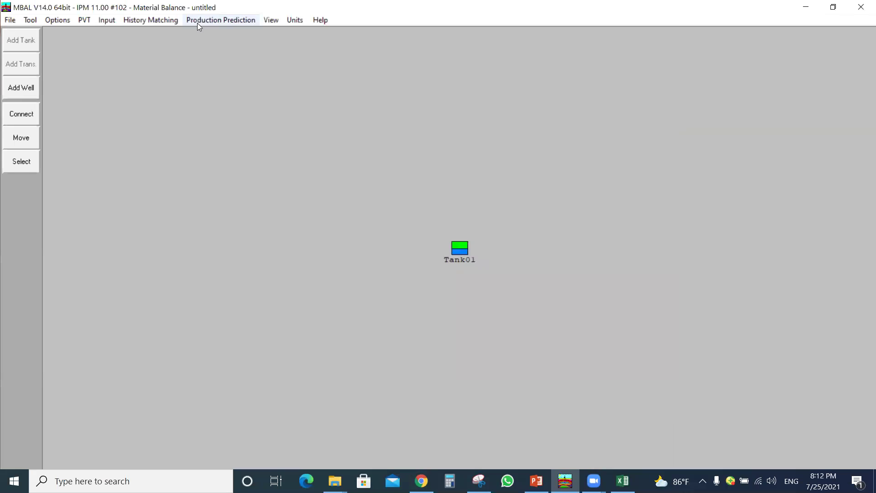
Run the production prediction calculation again with the changed Krw end point.
{"action": "left_click", "coordinate": [197, 23]}
{"action": "left_click", "coordinate": [237, 128]}
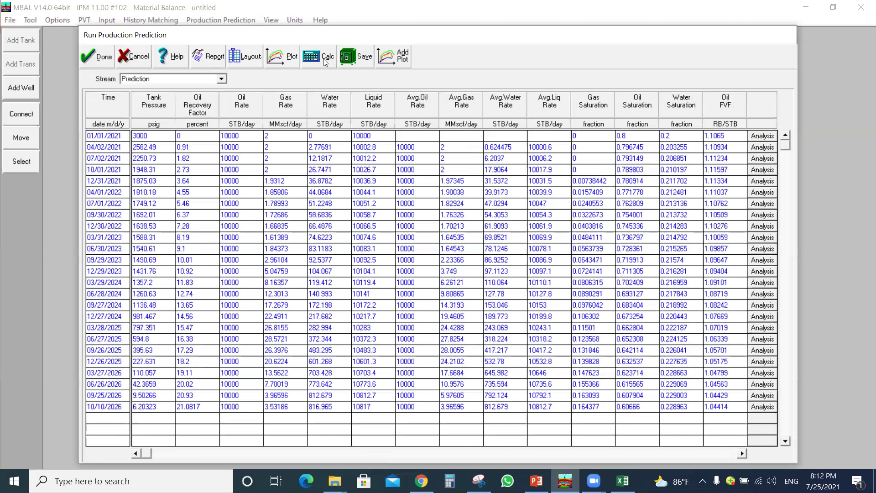
{"action": "left_click", "coordinate": [323, 57]}
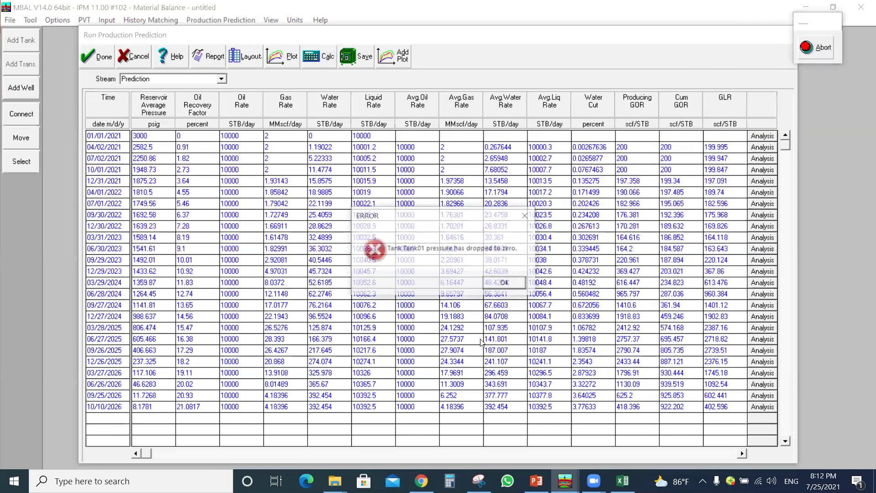
{"action": "left_click", "coordinate": [489, 287]}
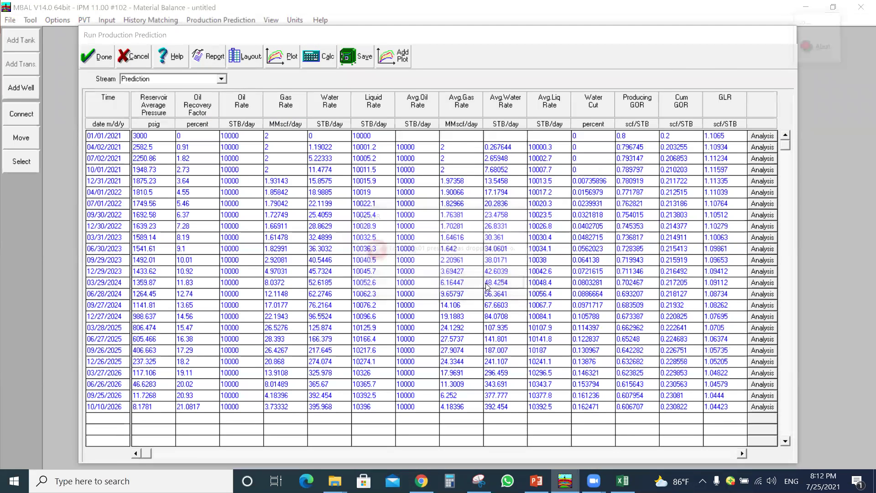
Save the recalculated prediction results as an additional data stream named "Other Scenario".
{"action": "left_click", "coordinate": [290, 56]}
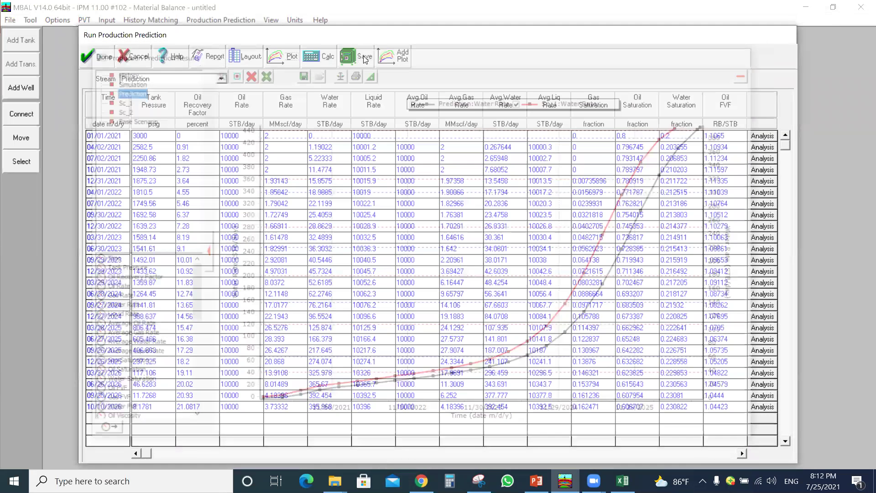
{"action": "left_click", "coordinate": [375, 59]}
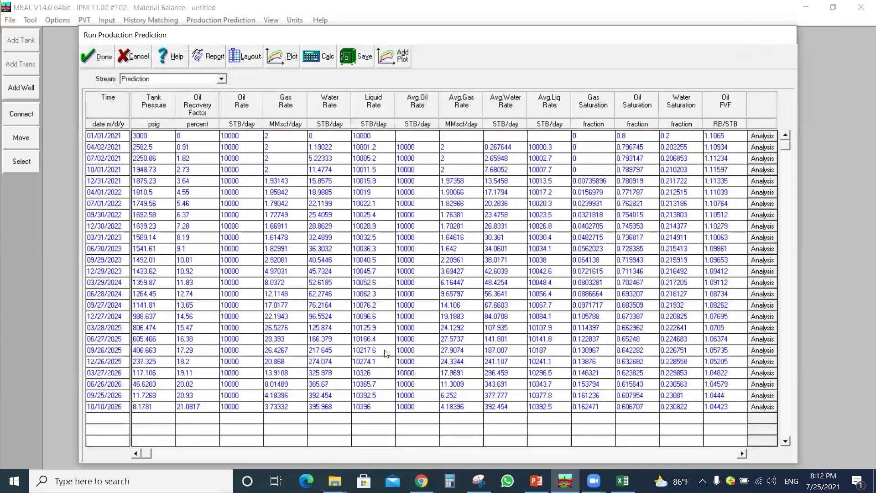
{"action": "key", "text": "alt+v"}
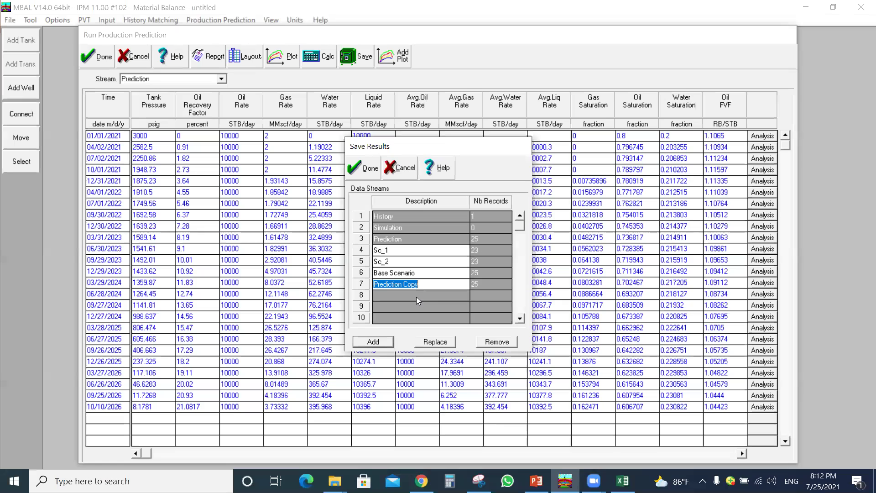
{"action": "type", "text": "Other"}
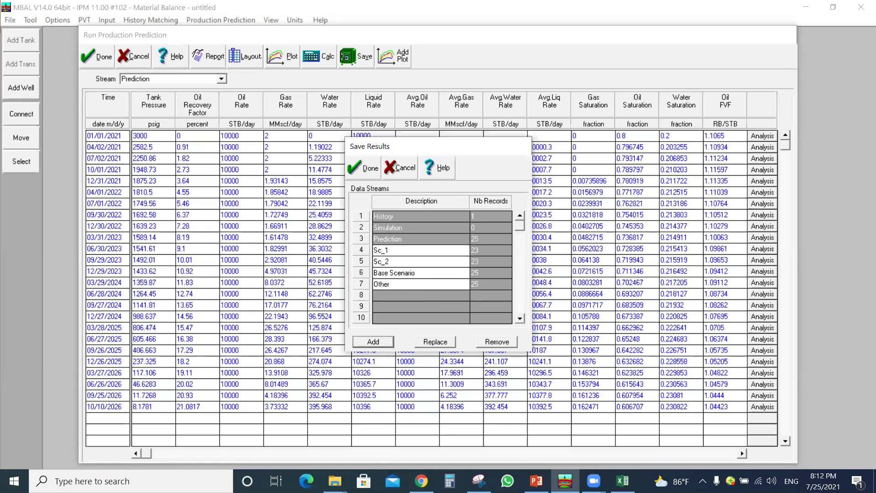
{"action": "type", "text": " S"}
{"action": "type", "text": "nario"}
{"action": "left_click", "coordinate": [361, 172]}
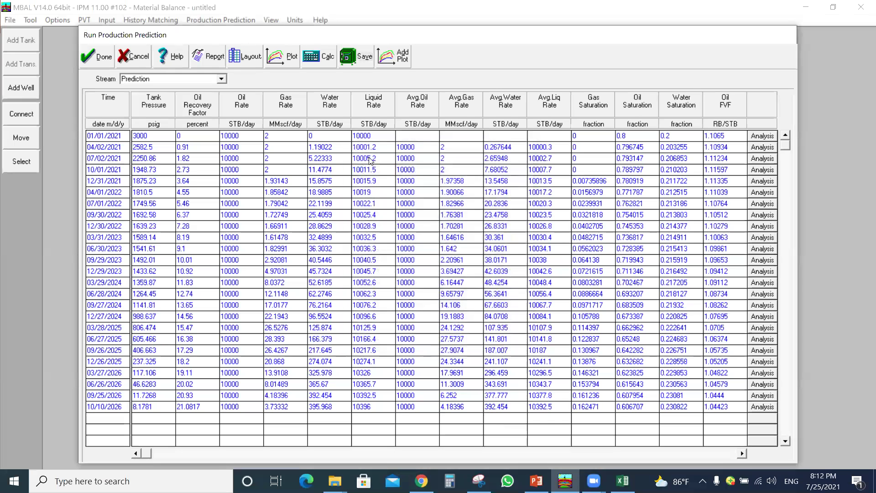
Open the production prediction results plot and remove the existing Prediction and Sc_1 water rate curves.
{"action": "left_click", "coordinate": [388, 58]}
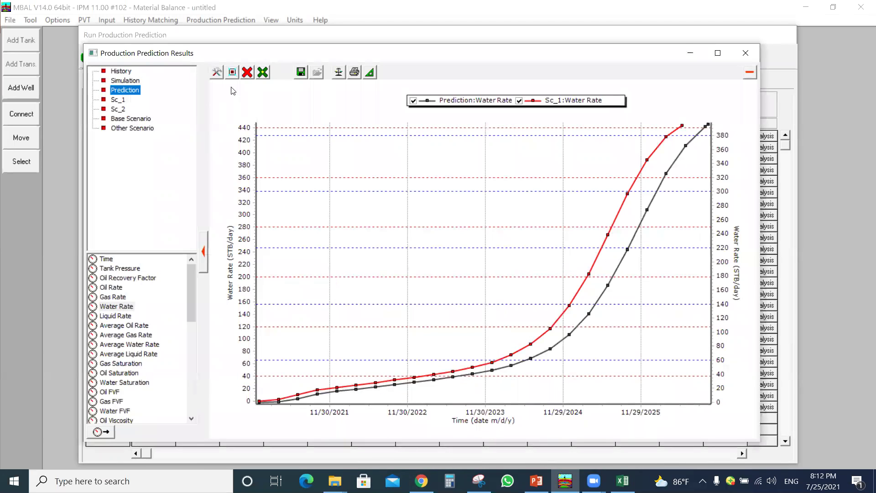
{"action": "left_click", "coordinate": [263, 71]}
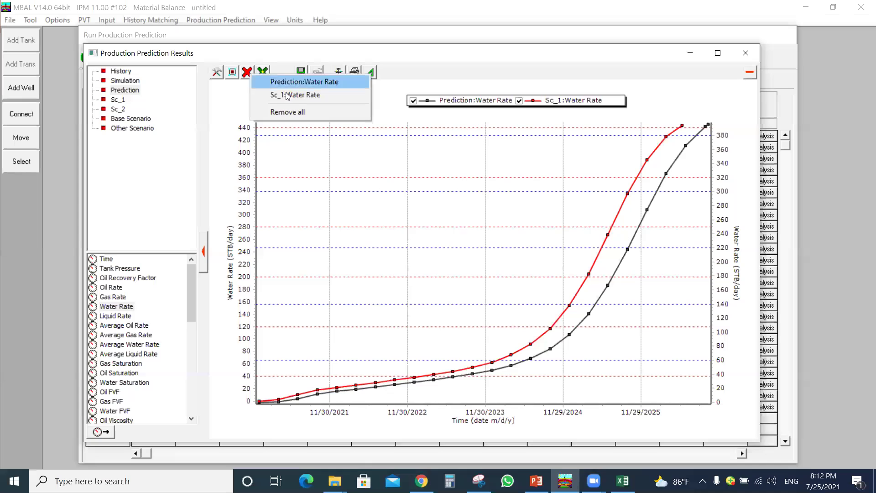
{"action": "left_click", "coordinate": [288, 95]}
{"action": "left_click", "coordinate": [249, 75]}
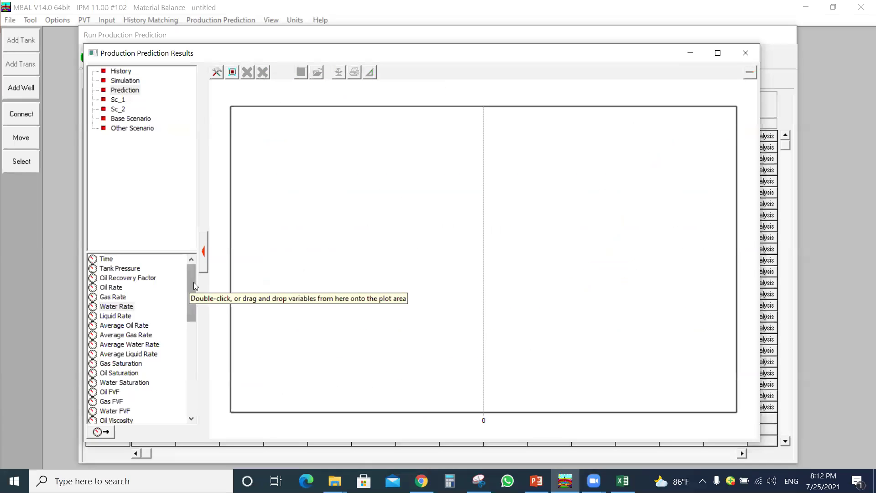
Plot the Water Rate of both the Base Scenario and Other Scenario streams on the same graph.
{"action": "left_click", "coordinate": [148, 120]}
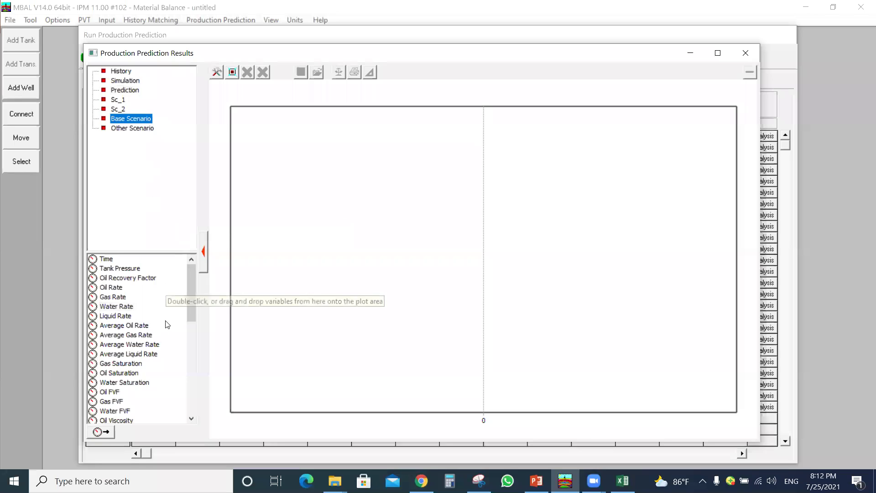
{"action": "left_click", "coordinate": [135, 131]}
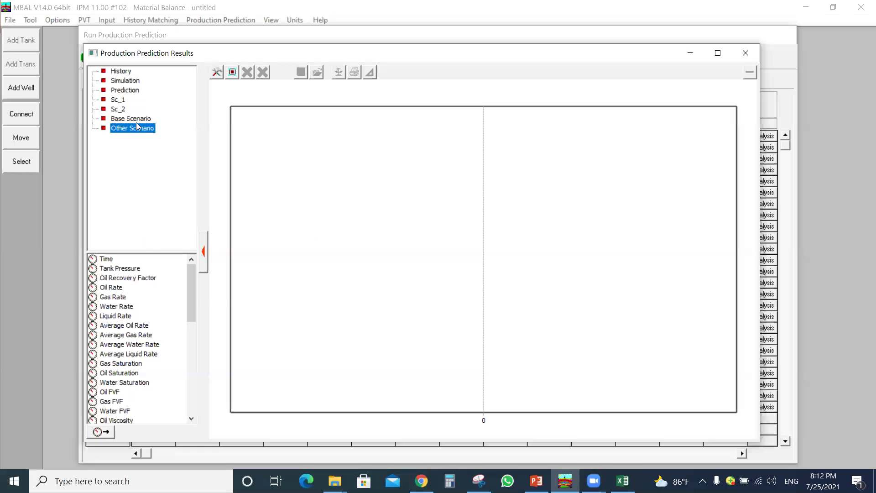
{"action": "left_click", "coordinate": [136, 120]}
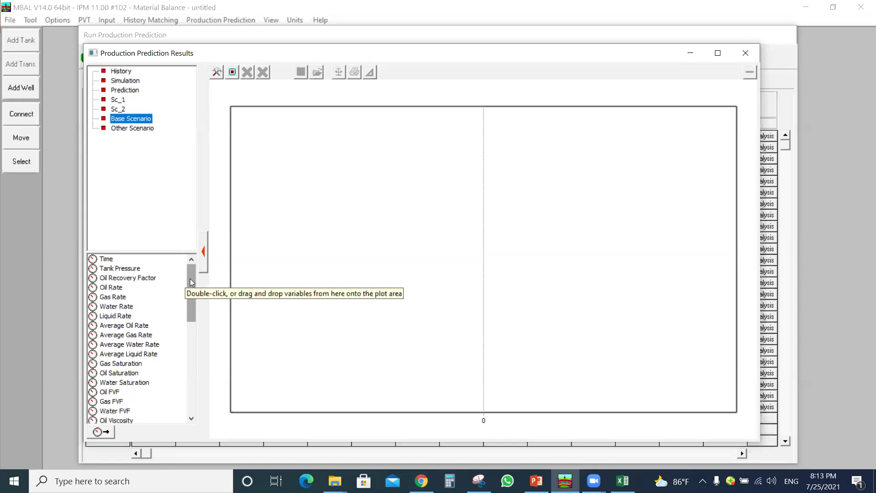
{"action": "double_click", "coordinate": [116, 306]}
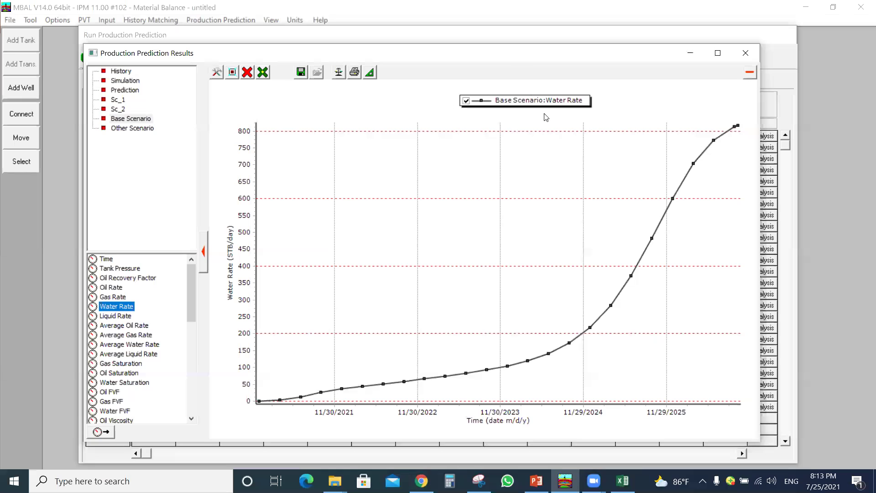
{"action": "left_click", "coordinate": [134, 129]}
{"action": "left_click", "coordinate": [117, 309]}
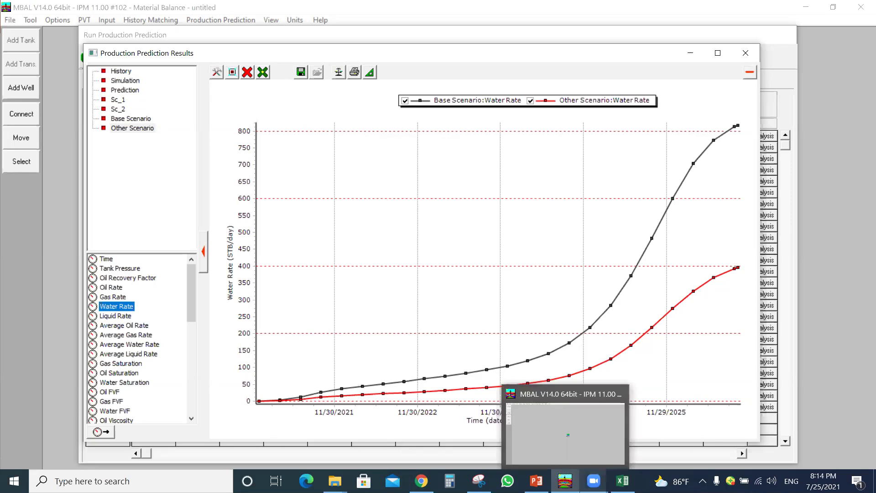
Switch to the PowerPoint presentation and go to slide 21 on residual oil saturation targeted by EOR.
{"action": "mouse_move", "coordinate": [622, 481]}
{"action": "left_click", "coordinate": [536, 480]}
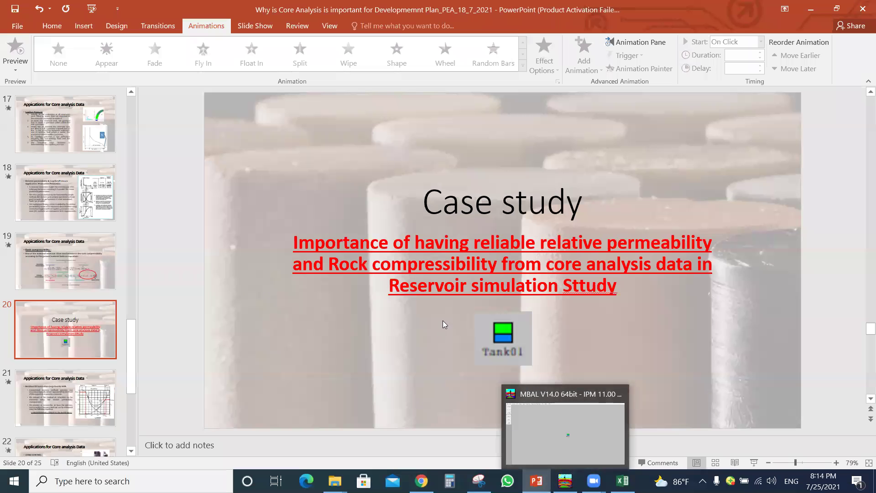
{"action": "scroll", "coordinate": [475, 320], "scroll_direction": "down", "scroll_amount": 1}
{"action": "scroll", "coordinate": [476, 320], "scroll_direction": "down", "scroll_amount": 1}
{"action": "scroll", "coordinate": [476, 320], "scroll_direction": "up", "scroll_amount": 1}
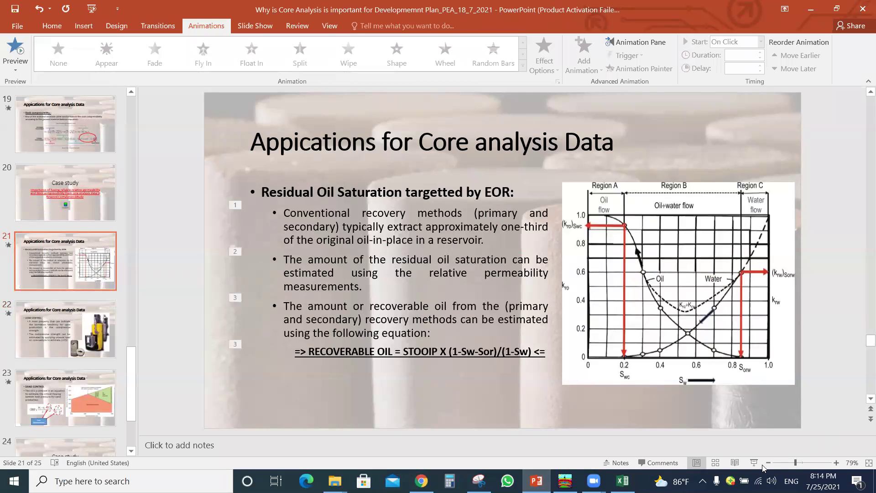